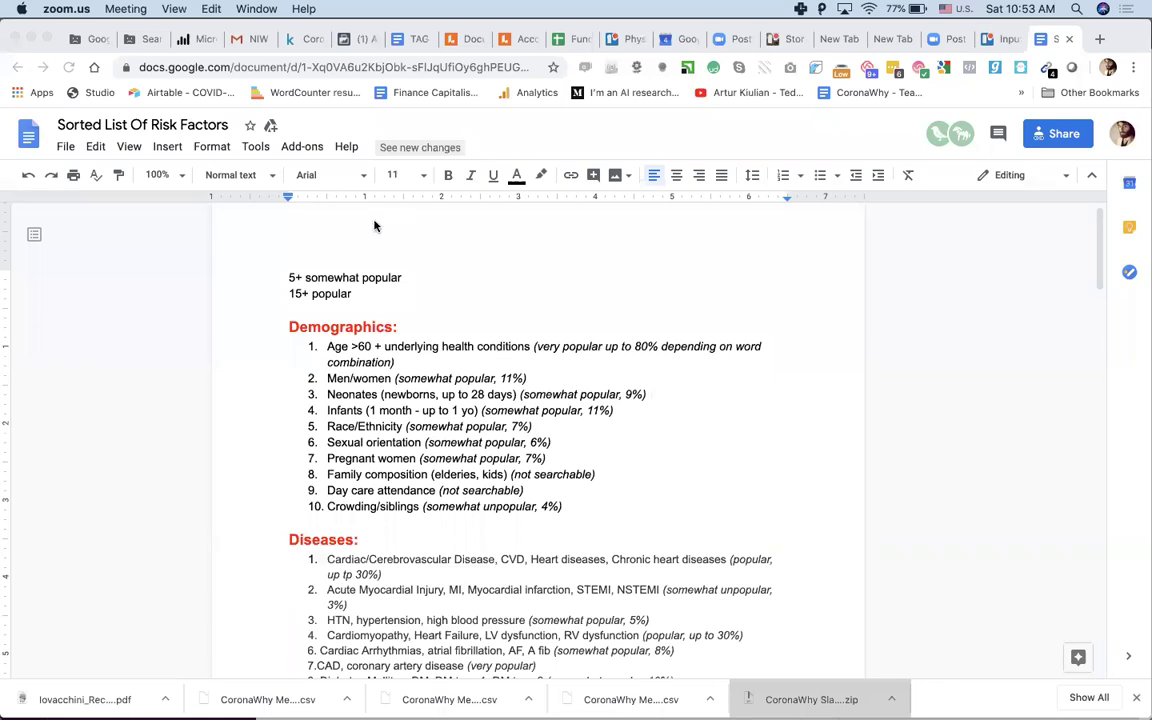
Step: Add a 'Glossary' heading line above the popularity thresholds
left_click(325, 266)
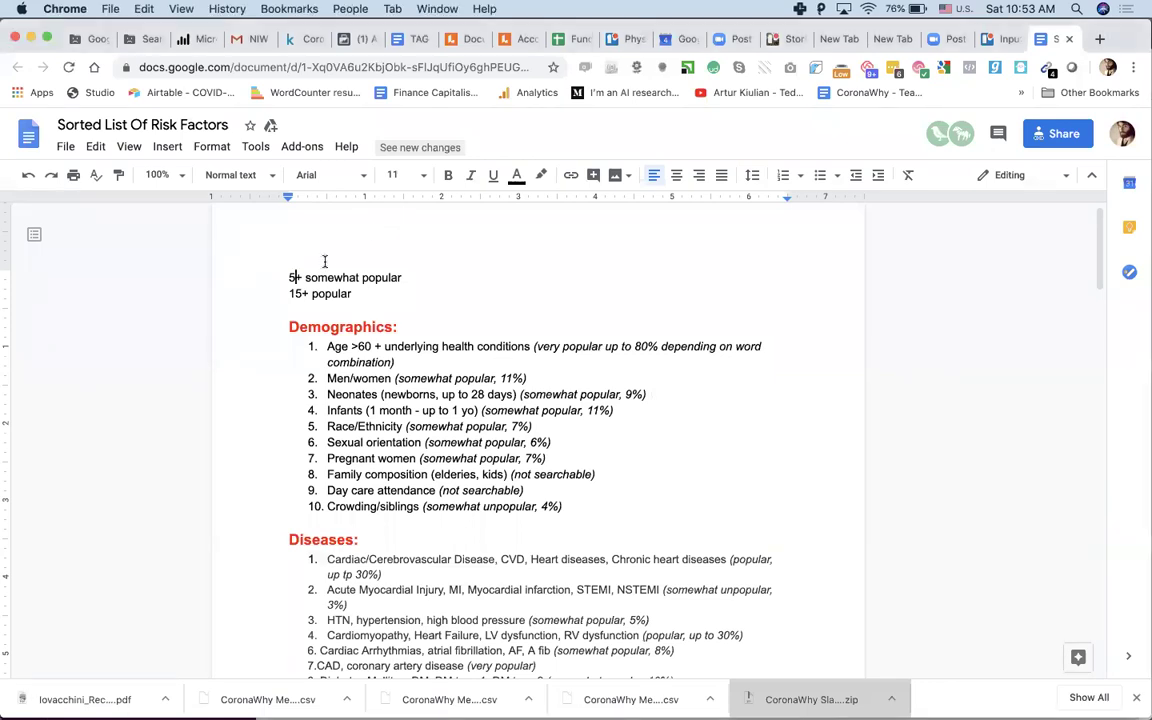
key("Left")
key("Return")
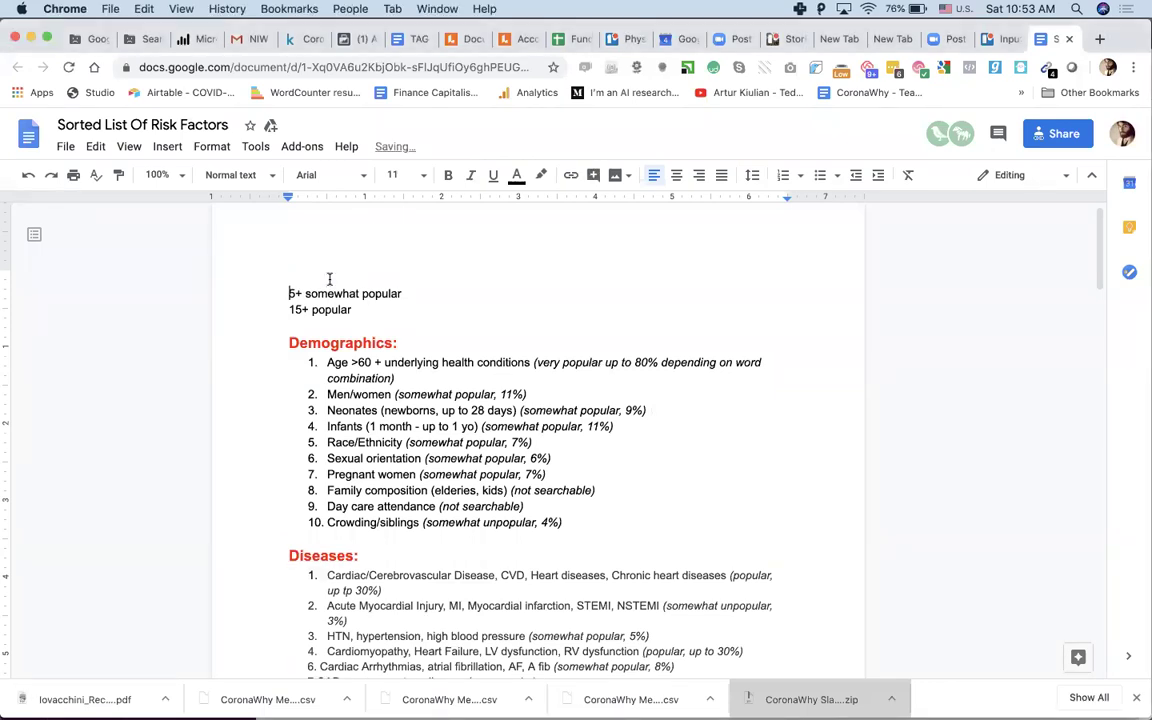
type("Glossary")
Step: Add the line 'Under 5 - somewhat unpopular' after the 15+ popular entry
key("Down")
key("End")
key("Down")
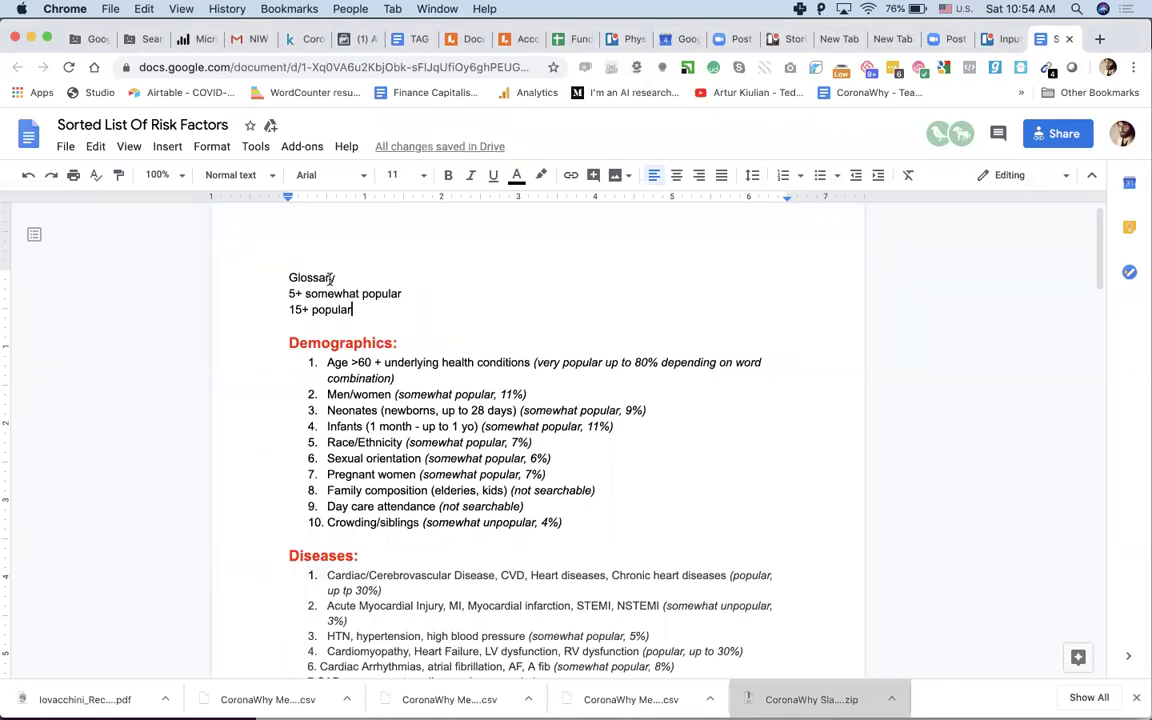
key("Return")
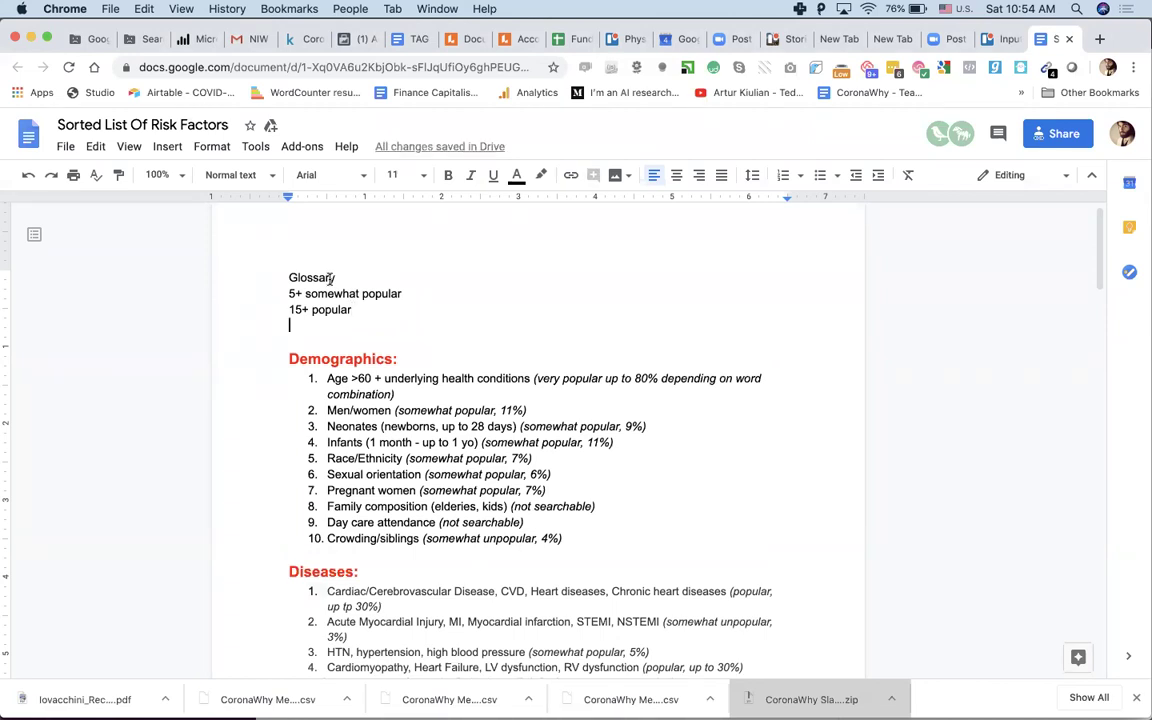
type("Under 5")
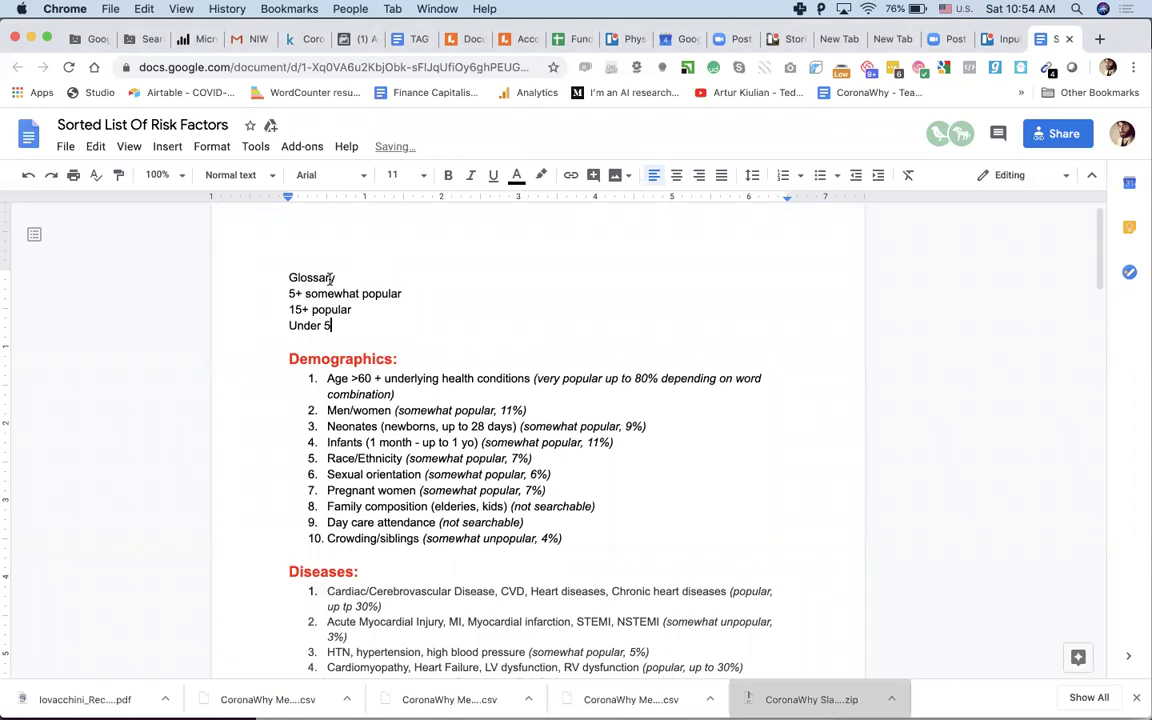
type(" - somewhat unpopul")
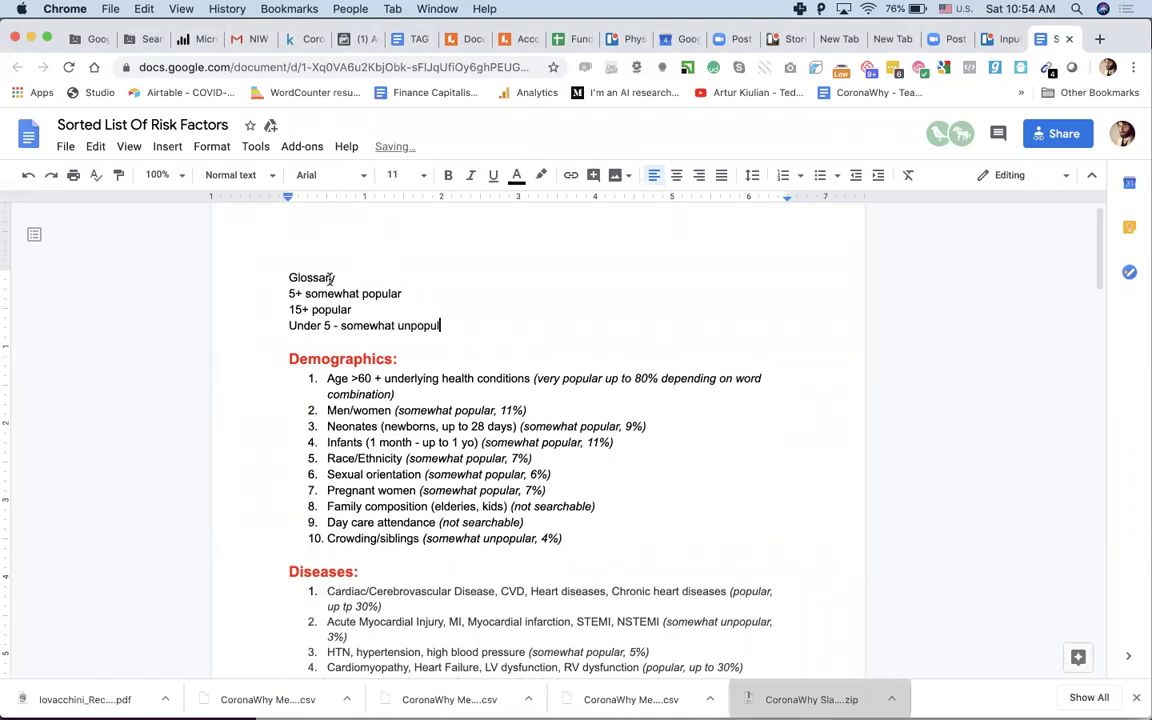
type("ar")
Step: Add the line 'Under 1 - very unpopular' below the Under 5 entry
key("Return")
type("Un")
key("BackSpace")
key("BackSpace")
type("Under 1 -")
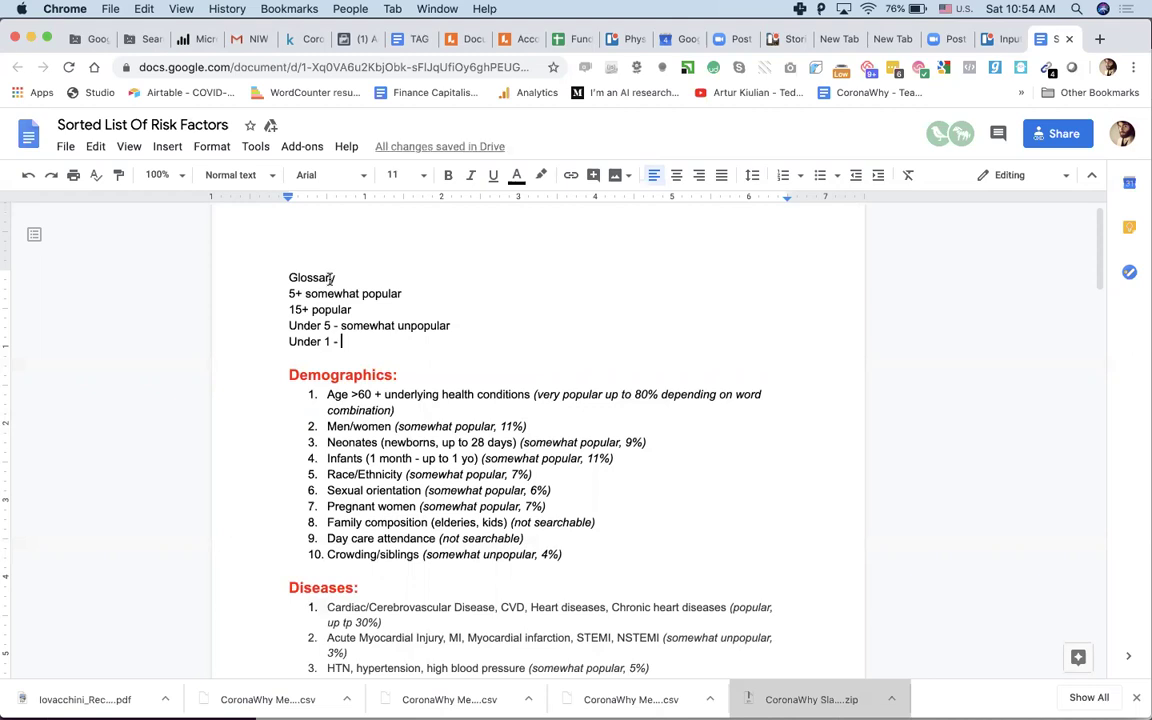
type("very unpop")
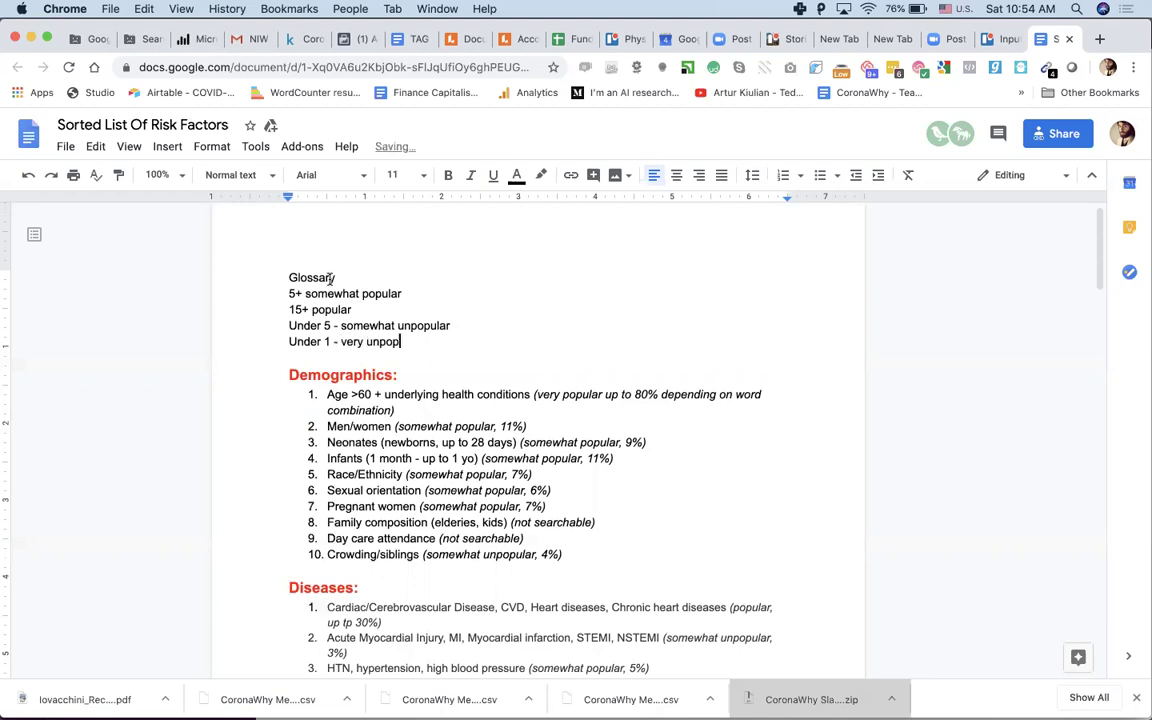
type("ular")
key("Return")
Step: Insert '% (less than 100)' after 'Under 1' on the last glossary line
key("Left")
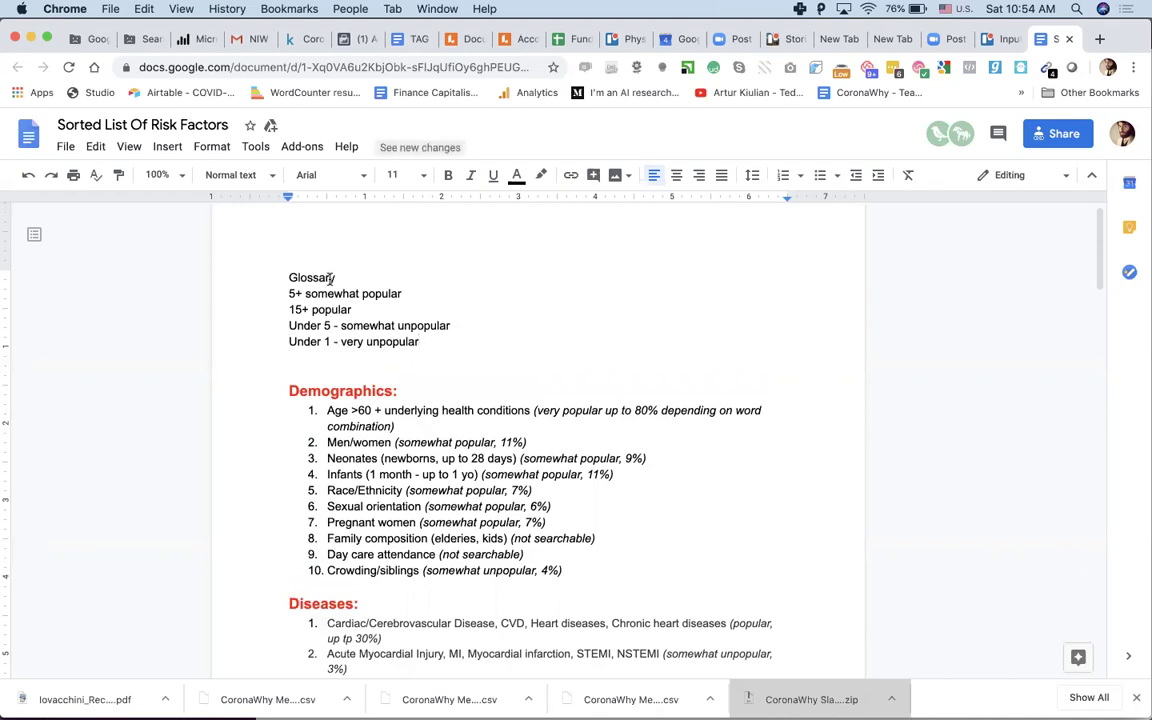
key("Left")
key("Left")
key("Left")
key("Left")
key("Left")
key("Left")
key("Left")
key("Left")
key("Left")
key("Left")
key("Left")
key("Left")
key("Left")
key("Left")
key("Left")
key("Left")
key("Left")
key("Left")
type("% (")
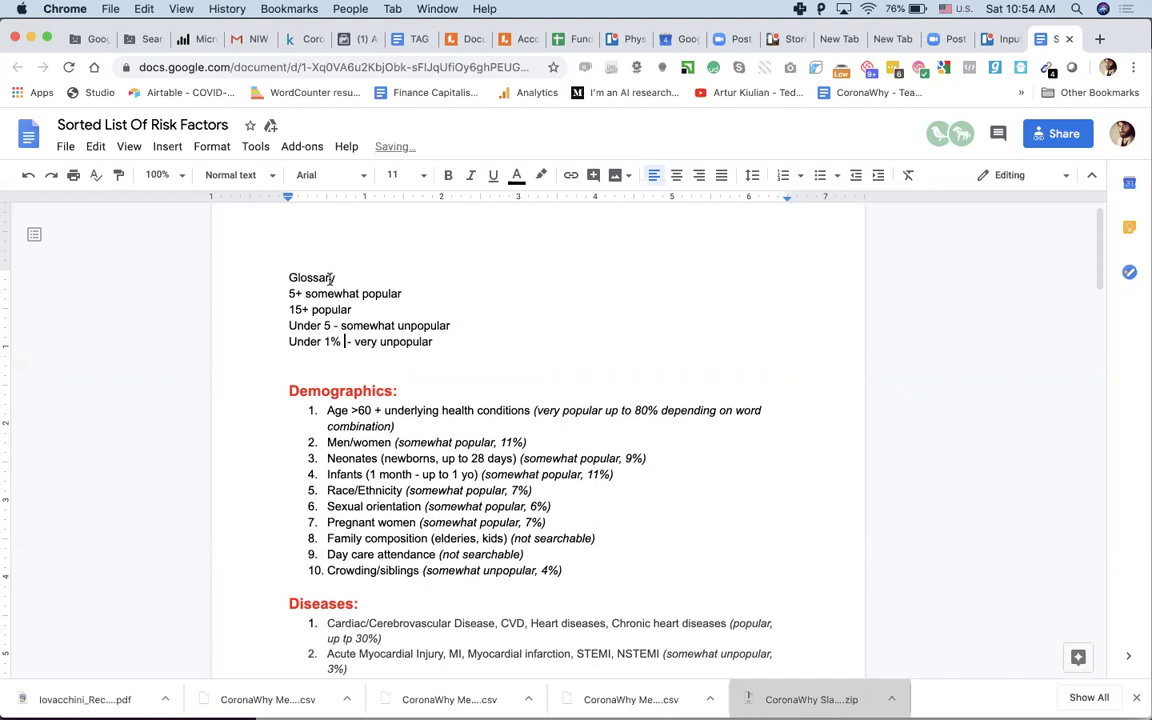
type("like 10")
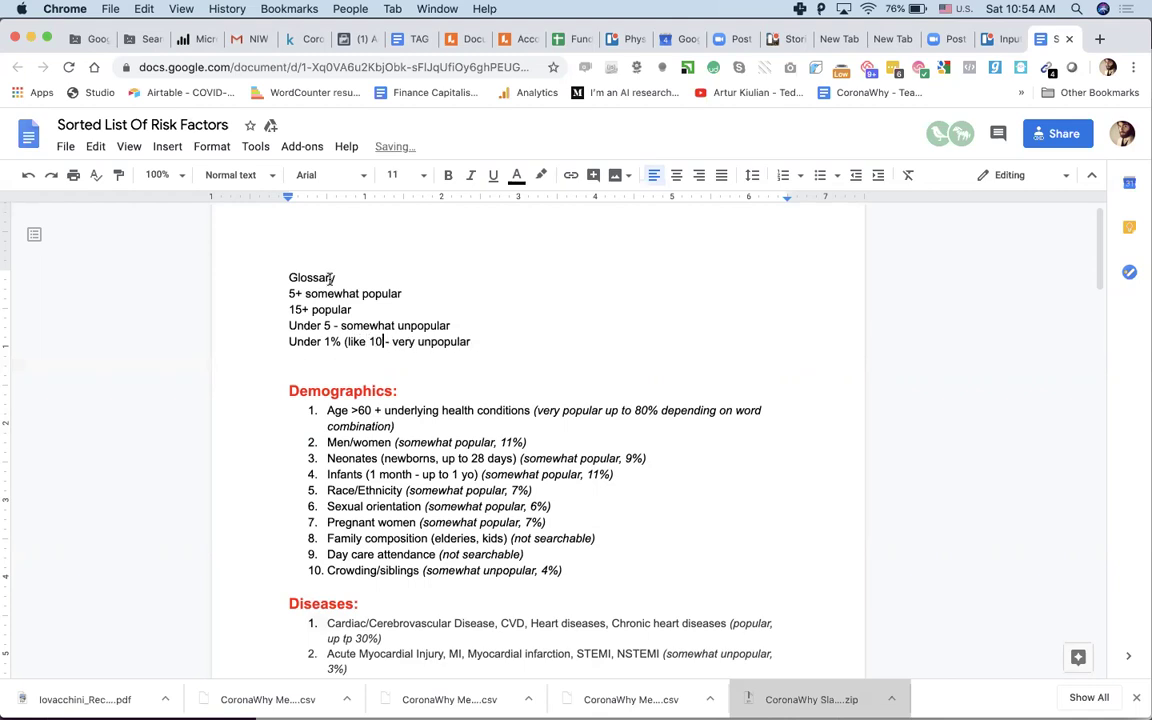
key("BackSpace")
key("BackSpace")
key("BackSpace")
key("BackSpace")
key("BackSpace")
key("BackSpace")
type("ess than 100)")
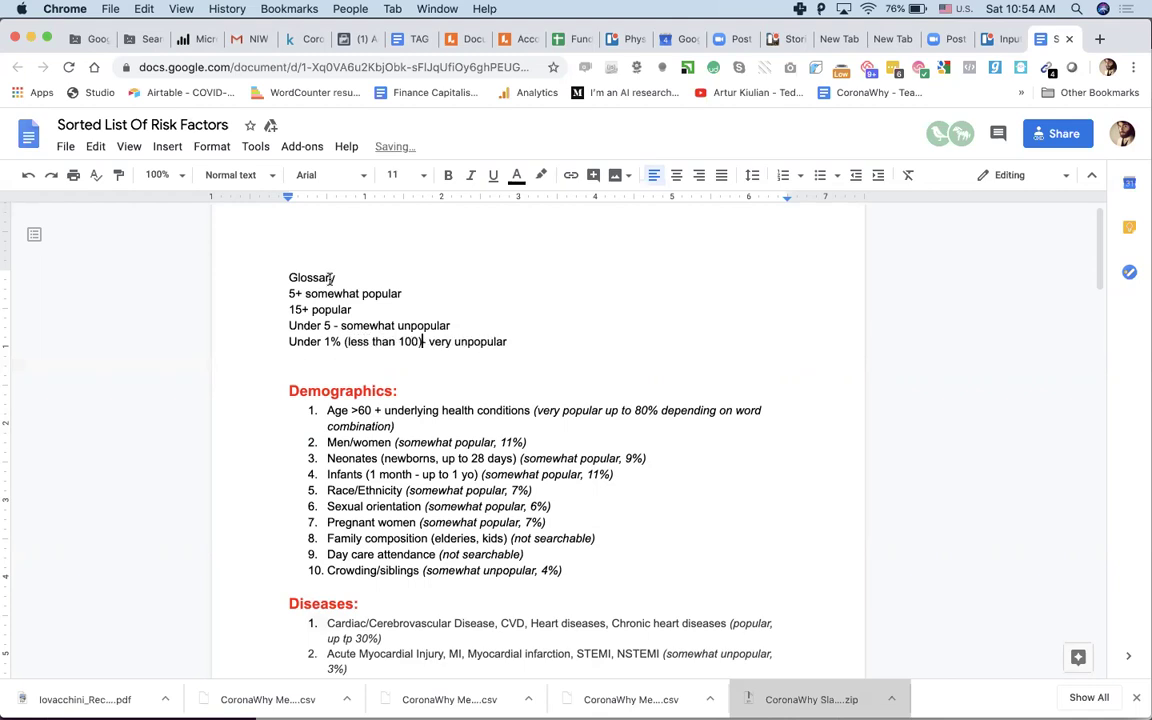
key("End")
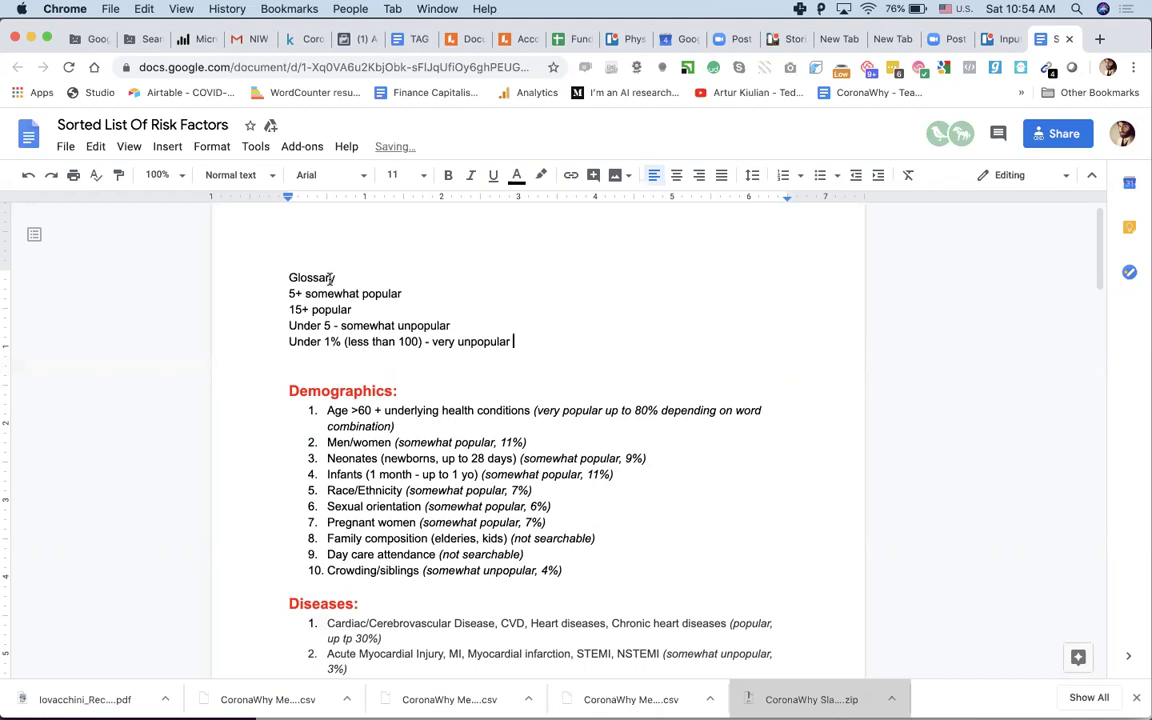
key("Down")
key("Up")
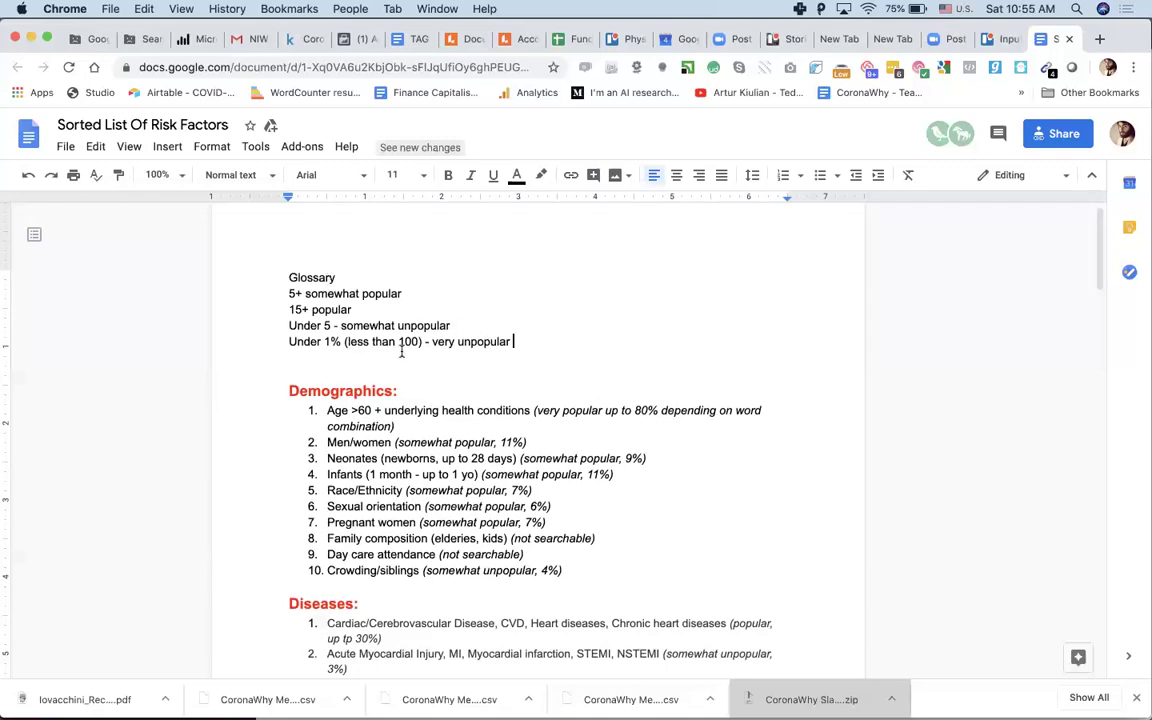
scroll(402, 351, "up", 1)
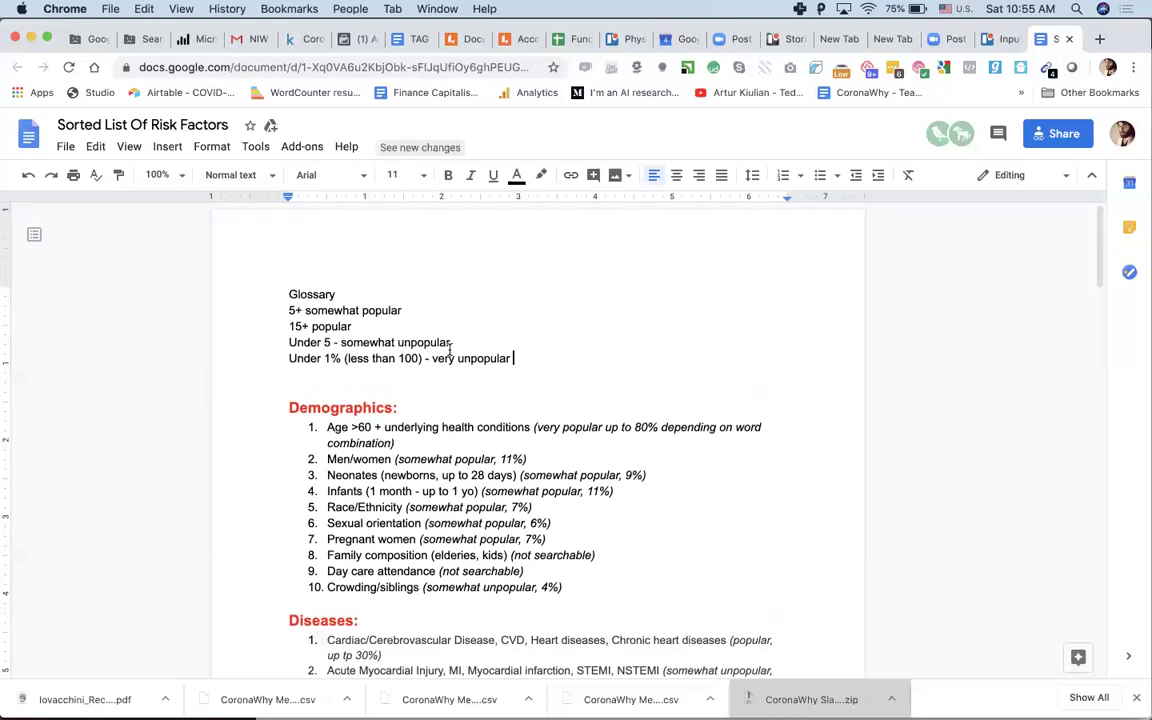
scroll(450, 348, "down", 5)
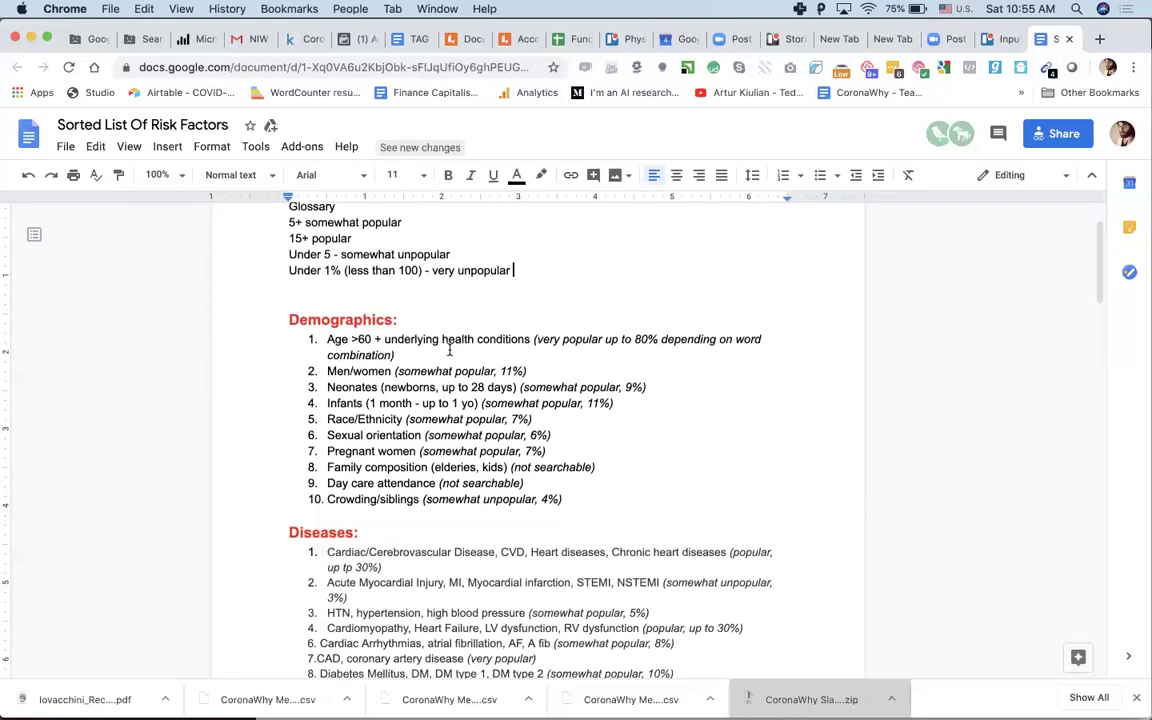
scroll(450, 348, "down", 15)
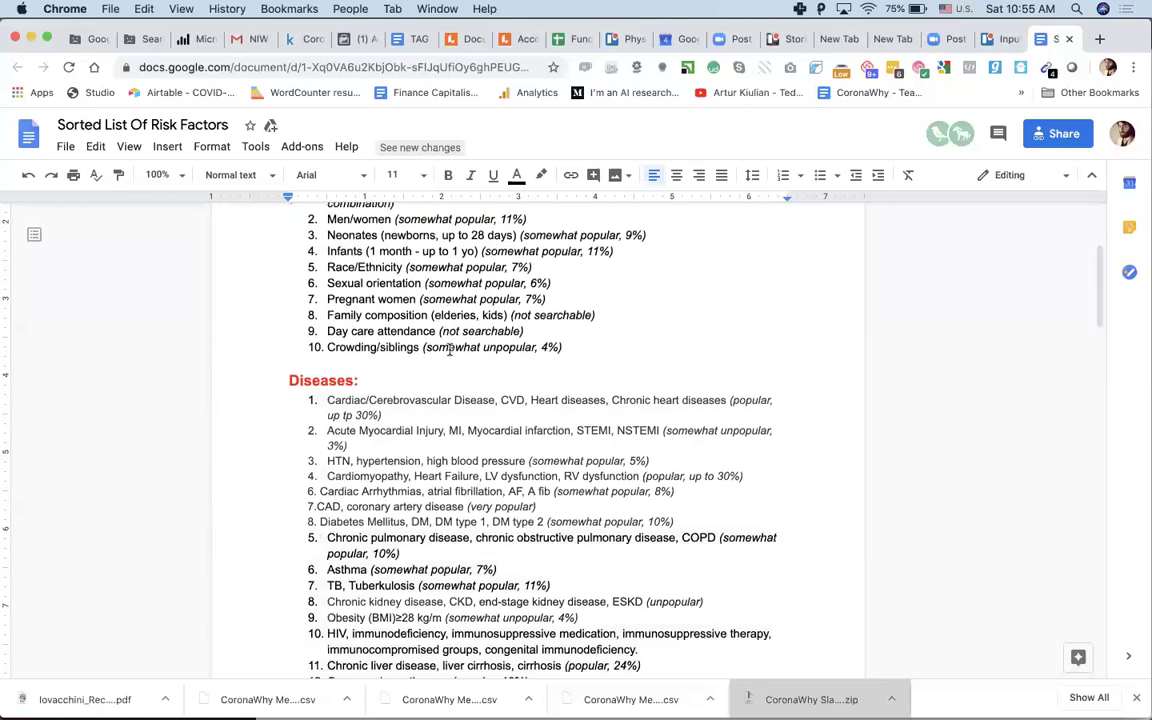
scroll(449, 349, "down", 20)
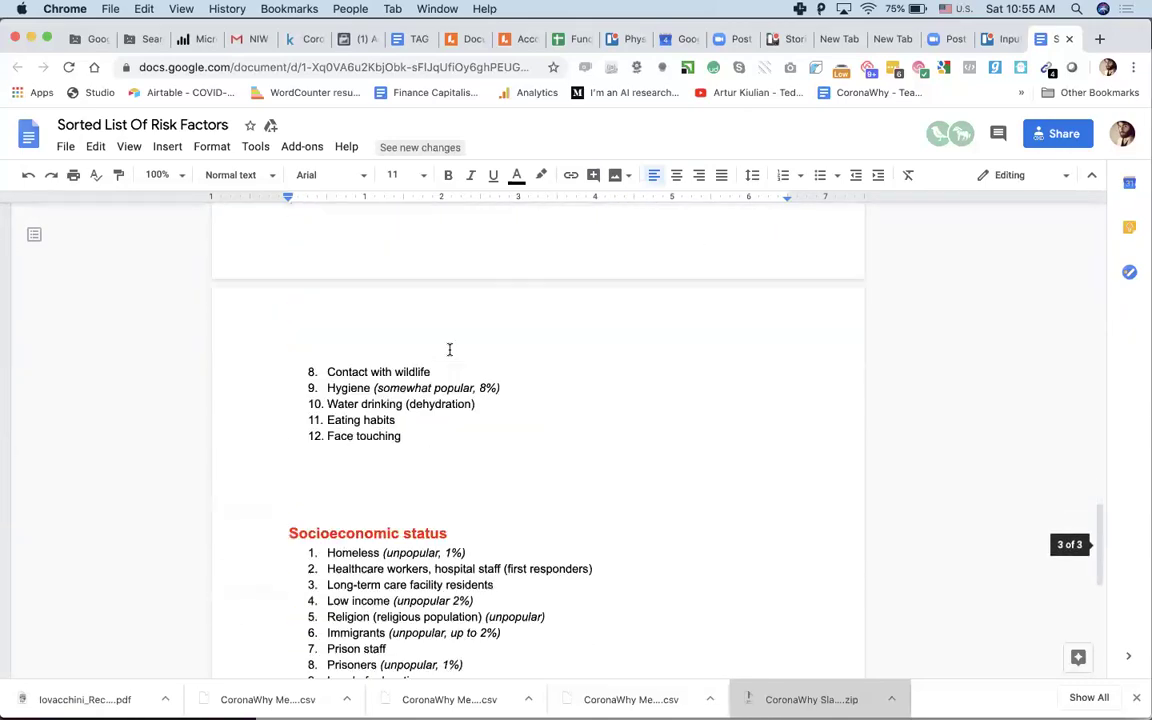
scroll(449, 349, "up", 20)
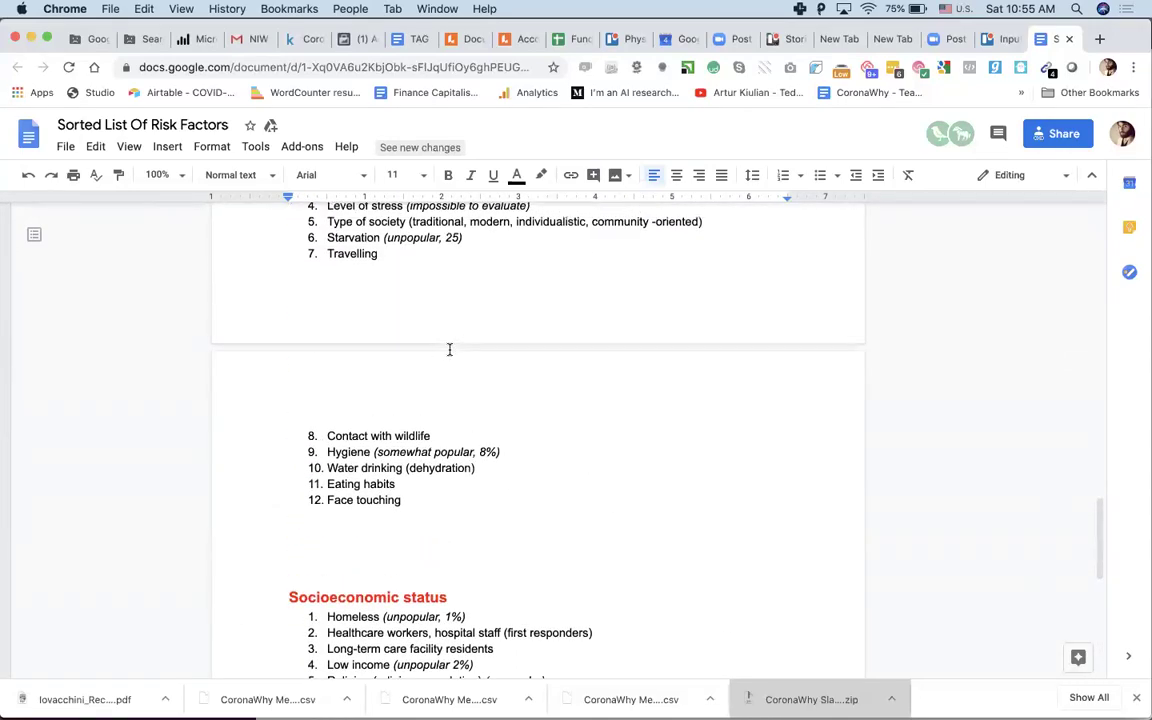
scroll(449, 348, "up", 3)
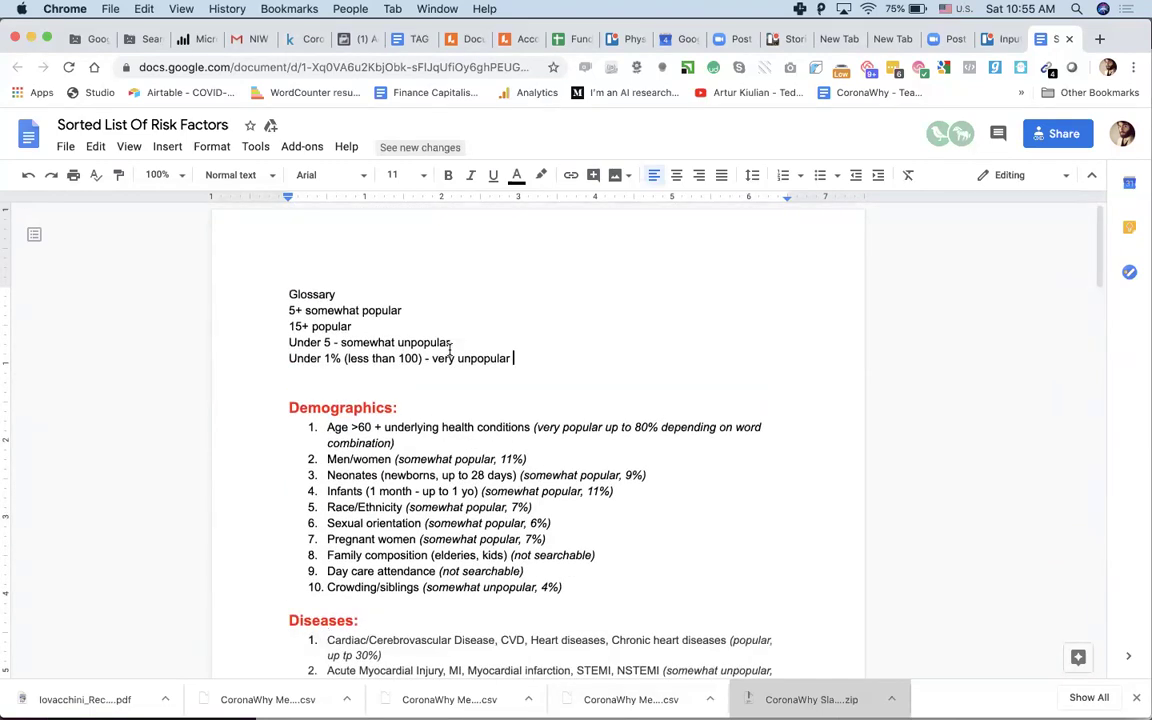
scroll(449, 348, "down", 3)
scroll(449, 349, "down", 1)
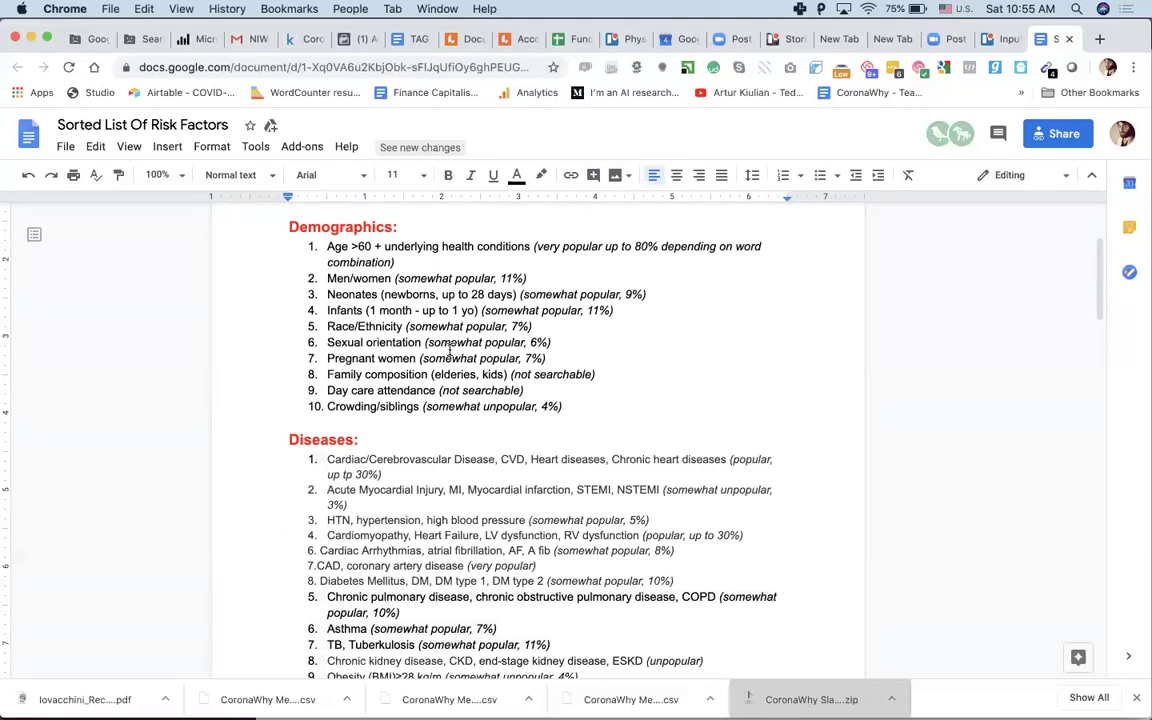
scroll(449, 349, "up", 4)
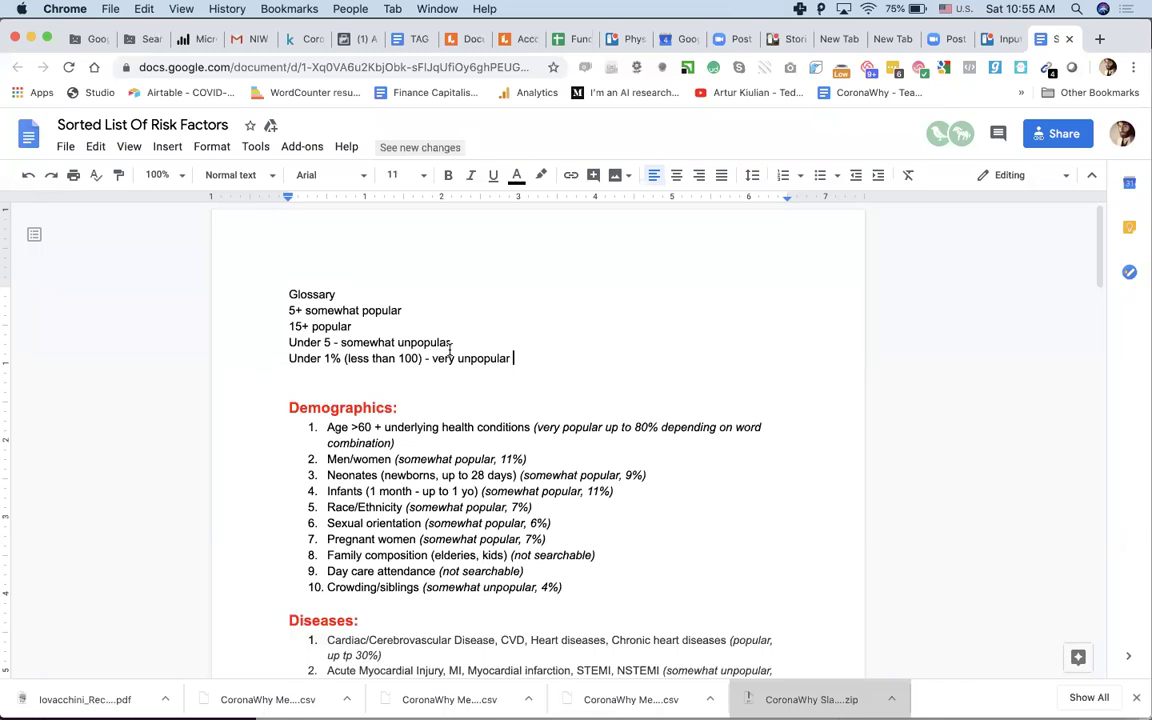
key("super+Tab")
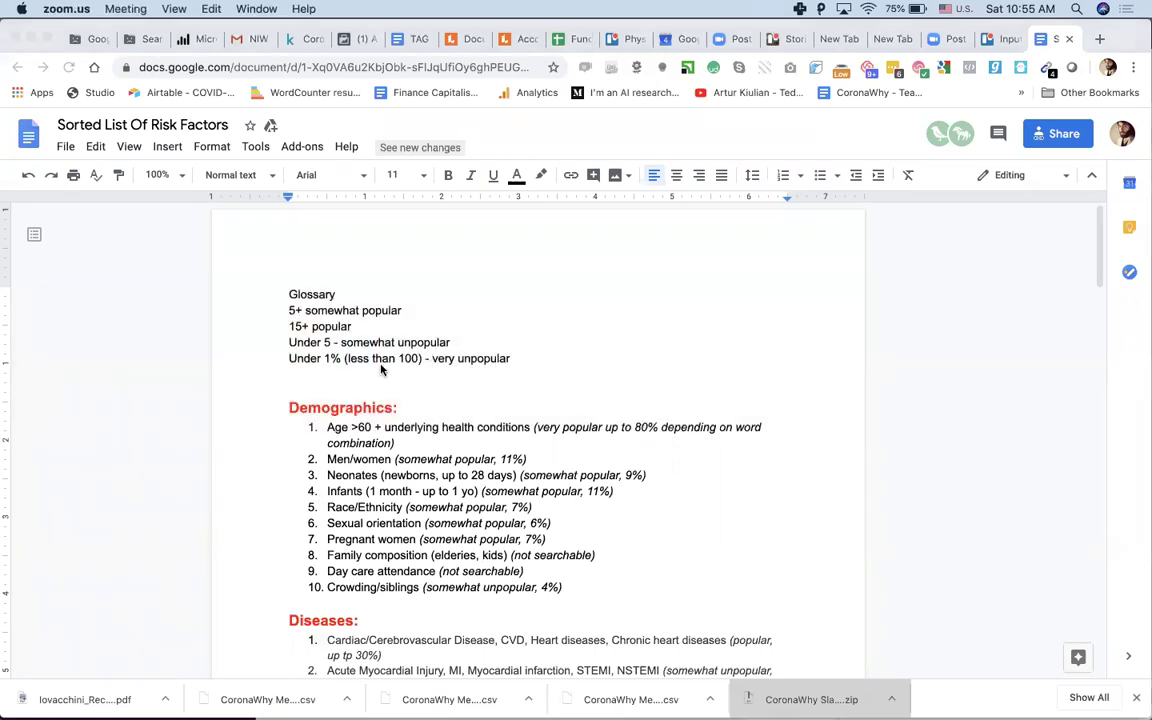
key("super+Tab")
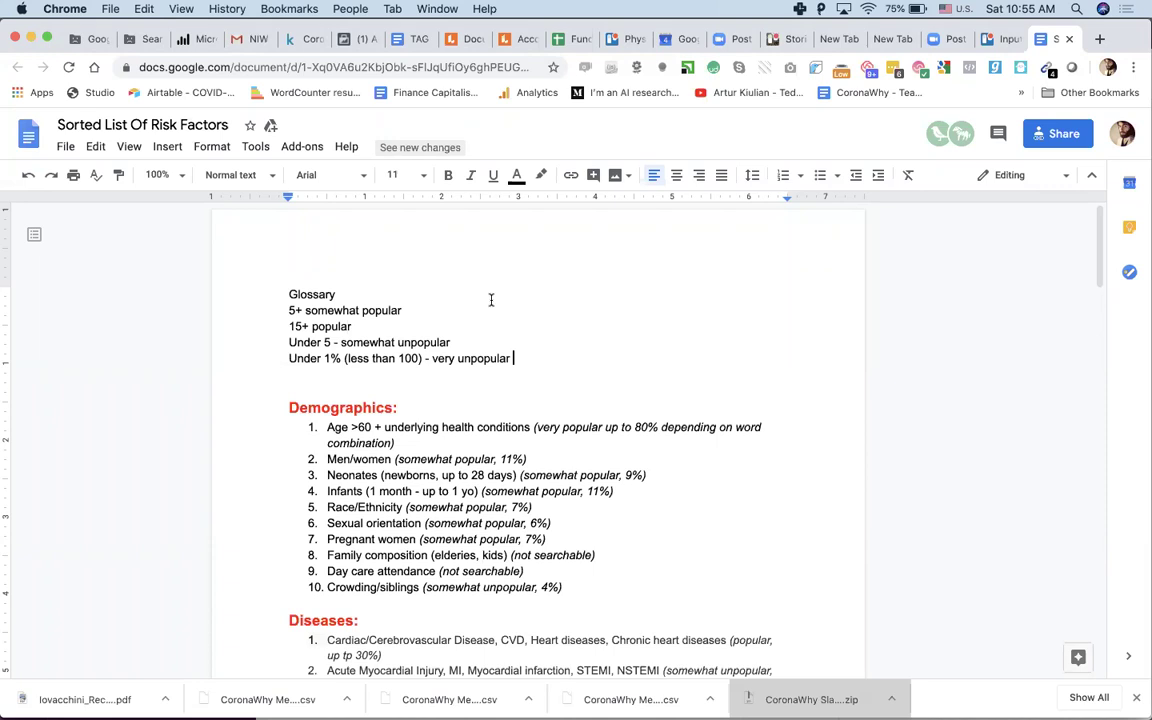
mouse_move(843, 700)
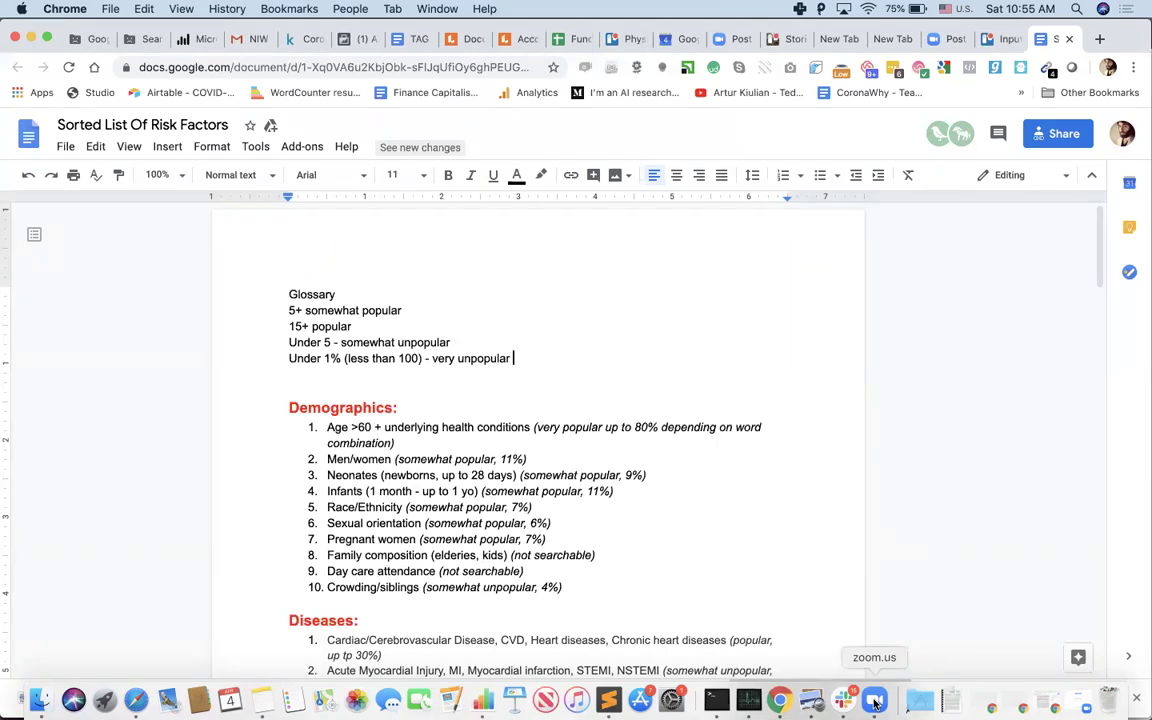
Step: Switch to the Zoom meeting from the Dock
left_click(874, 703)
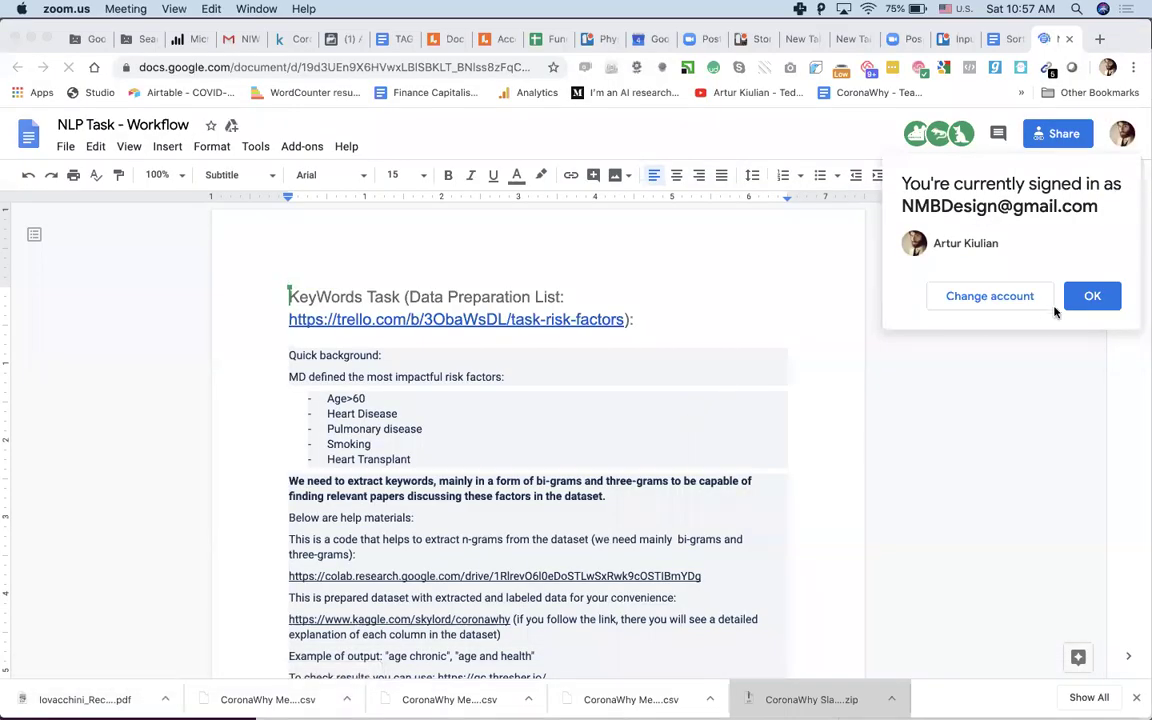
Step: Dismiss the signed-in account notice on the NLP Task - Workflow document
left_click(1089, 298)
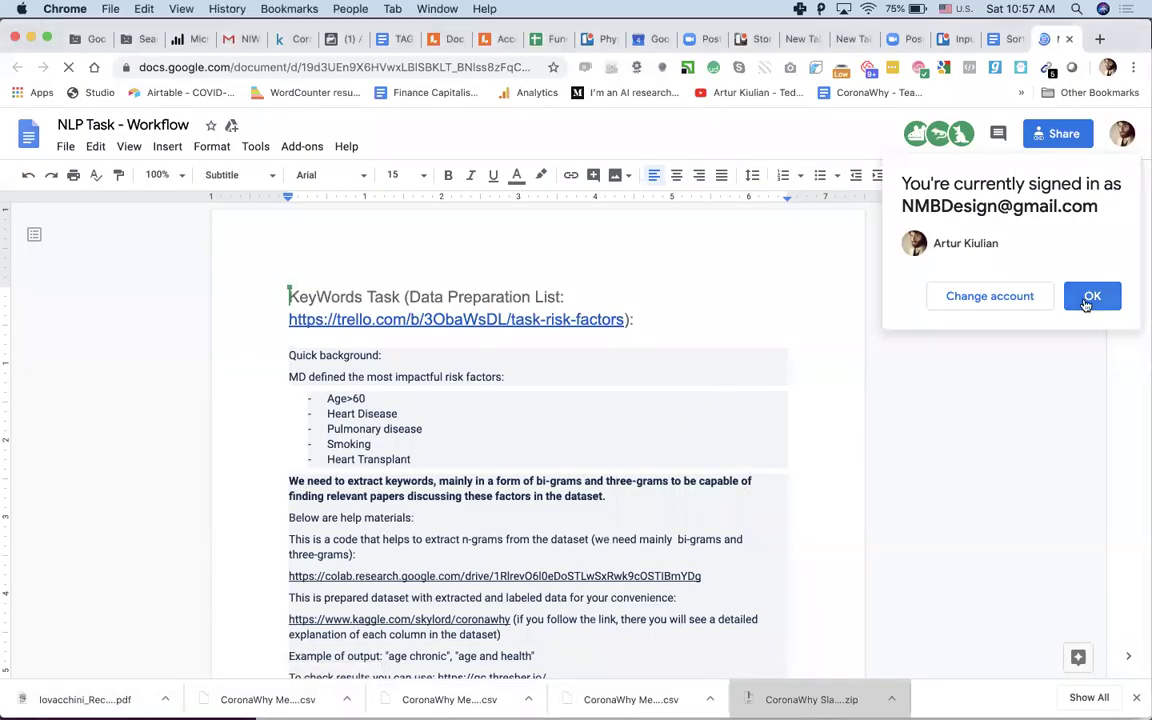
left_click(1091, 297)
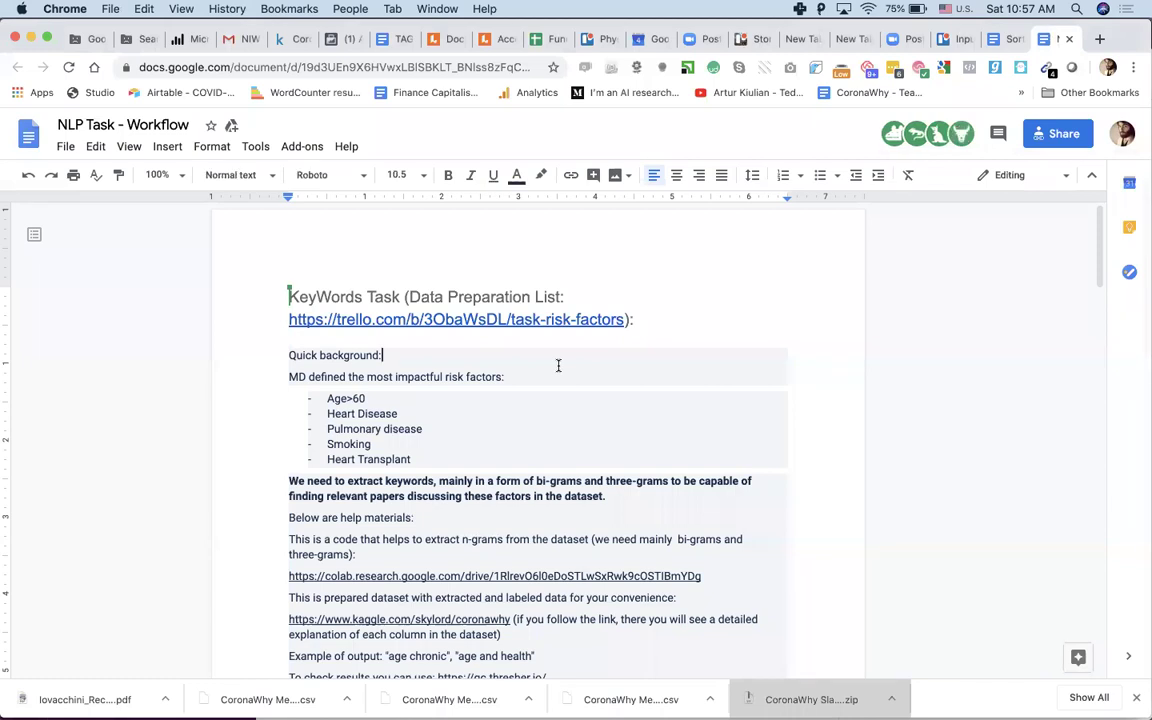